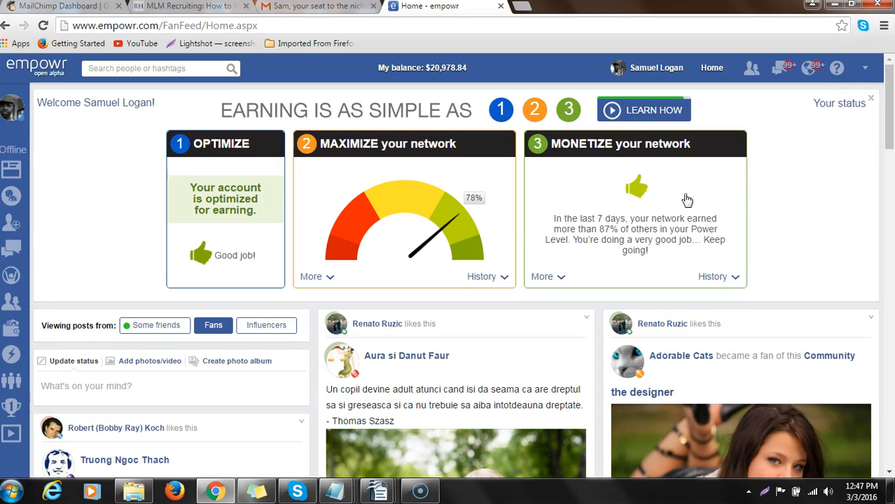
- Open the blog editor from the ways to earn and choose to create a new blog
mouse_move(33, 350)
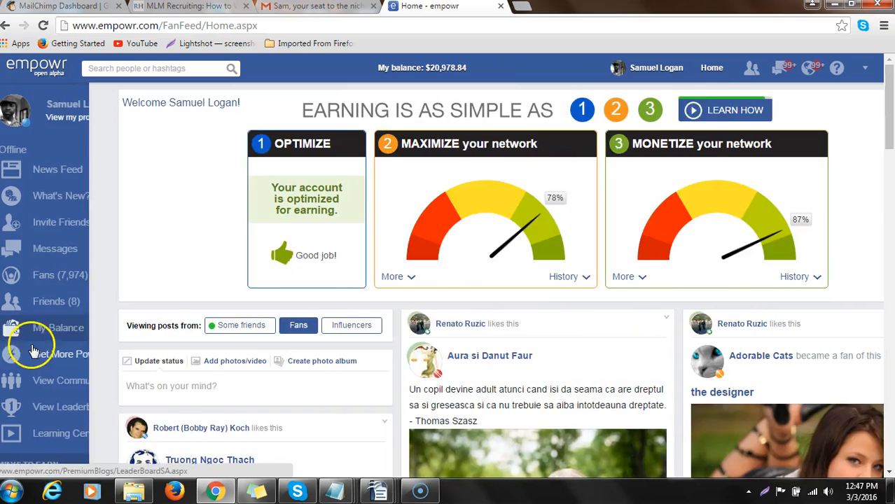
scroll(33, 350, "down", 4)
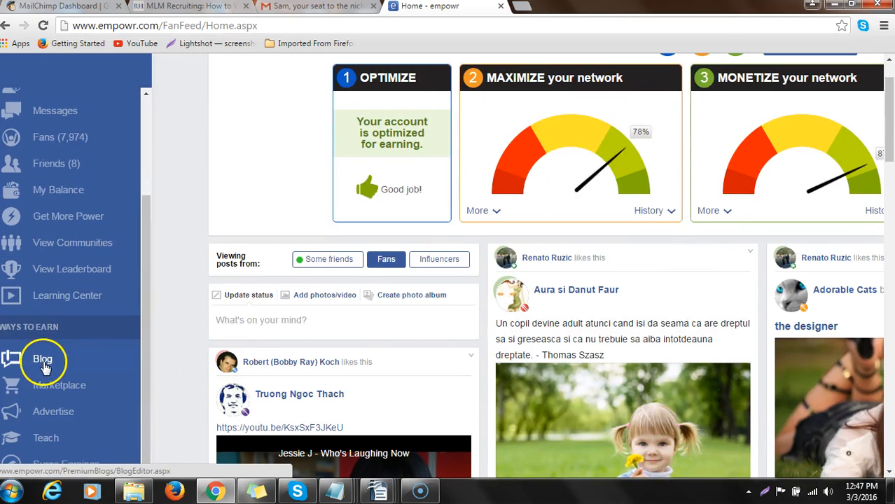
left_click(43, 360)
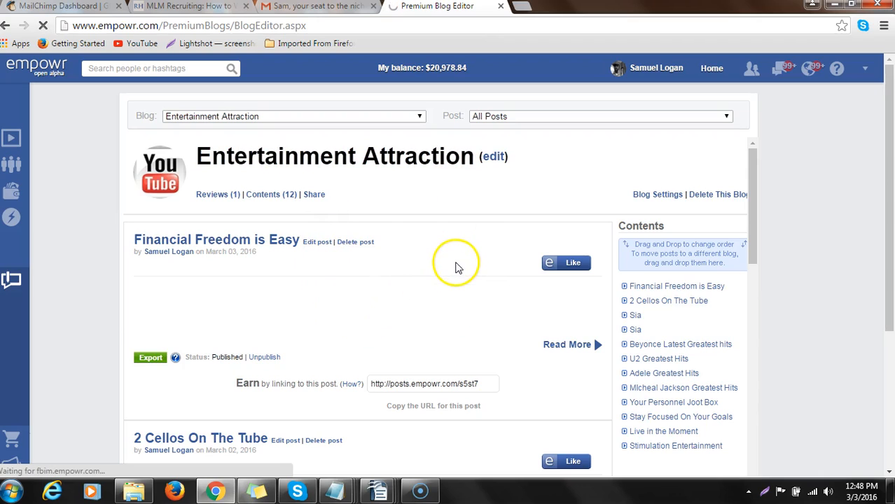
left_click(420, 116)
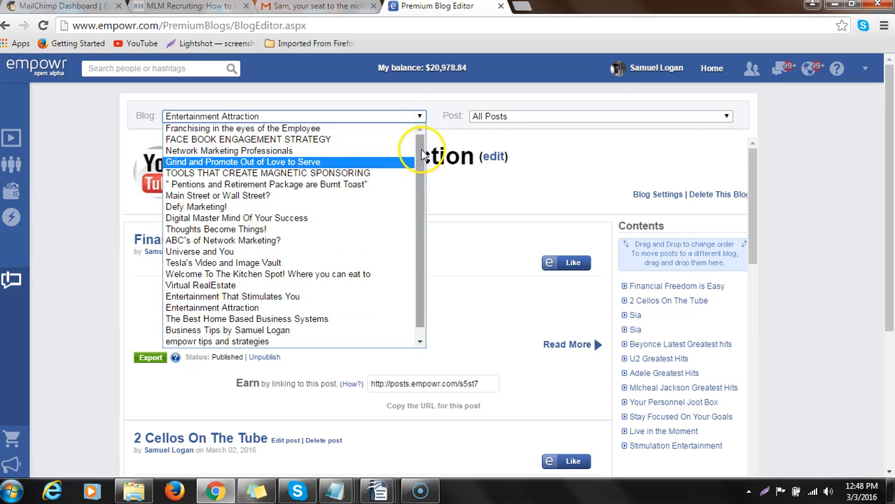
left_click_drag(422, 161, 419, 239)
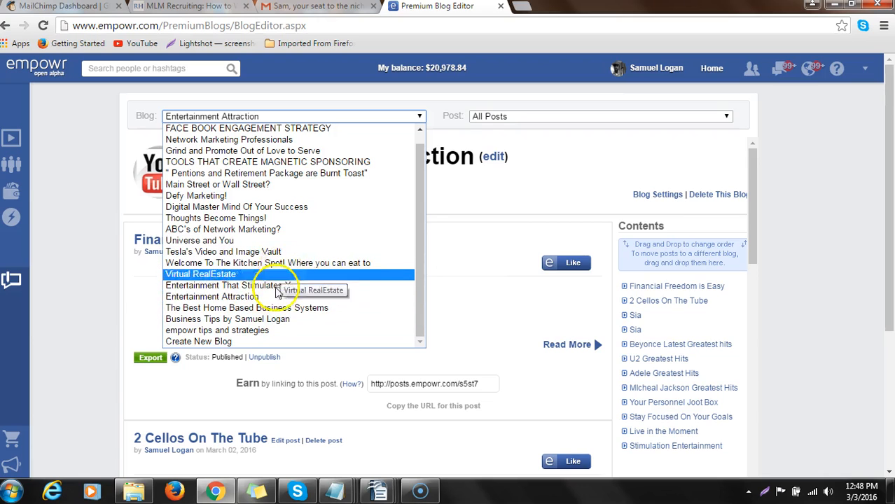
left_click(259, 342)
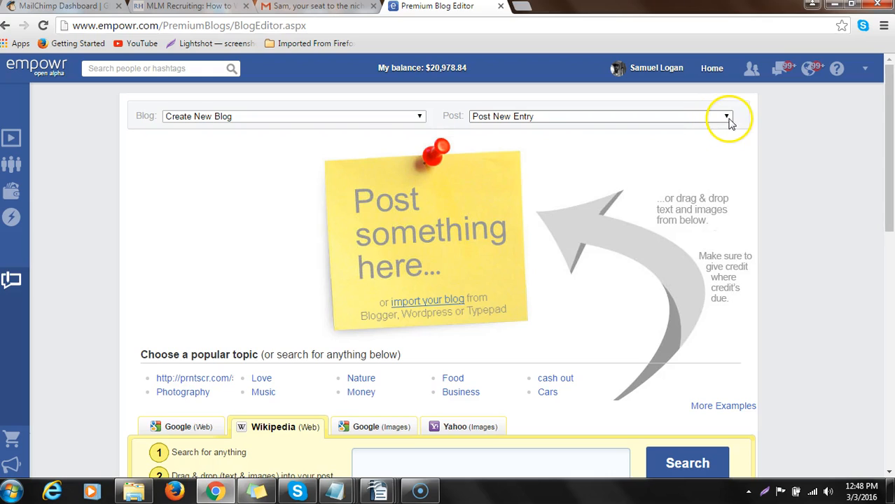
left_click(139, 112)
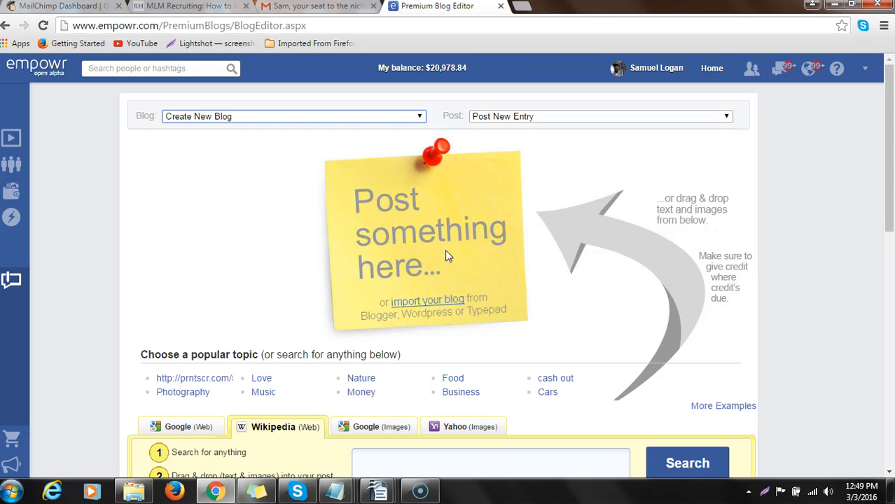
left_click(364, 257)
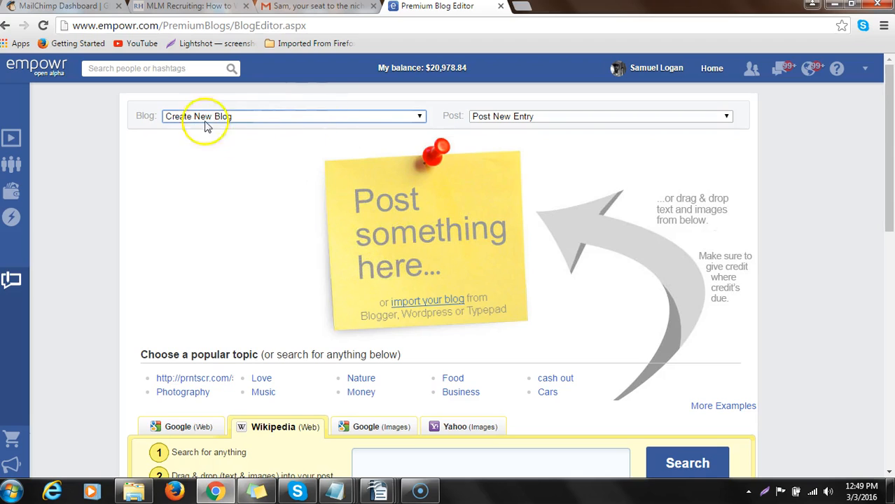
left_click(418, 116)
left_click(417, 116)
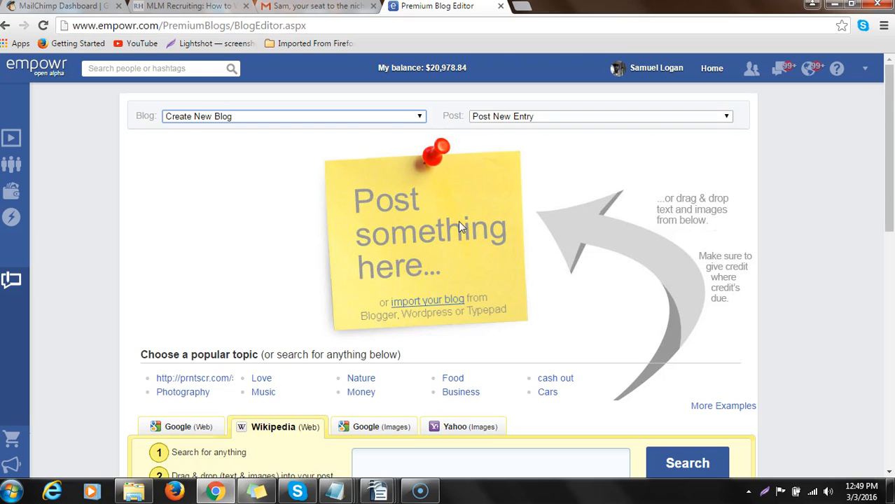
- Start a new post entry and write the heading "Begin Your empowr journey" in the editor
left_click(397, 239)
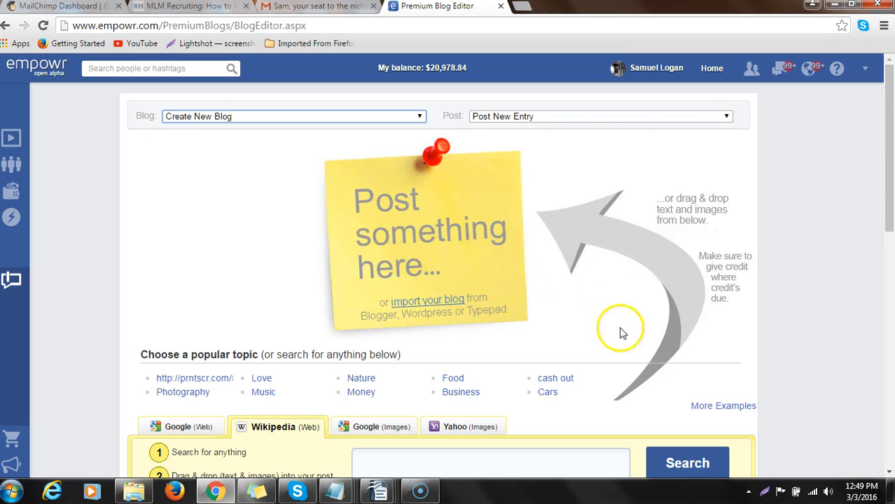
left_click(601, 174)
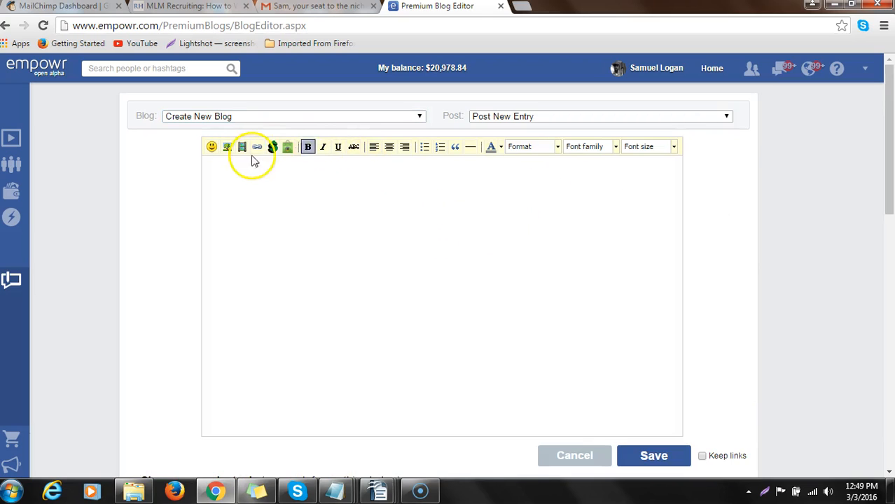
left_click(414, 215)
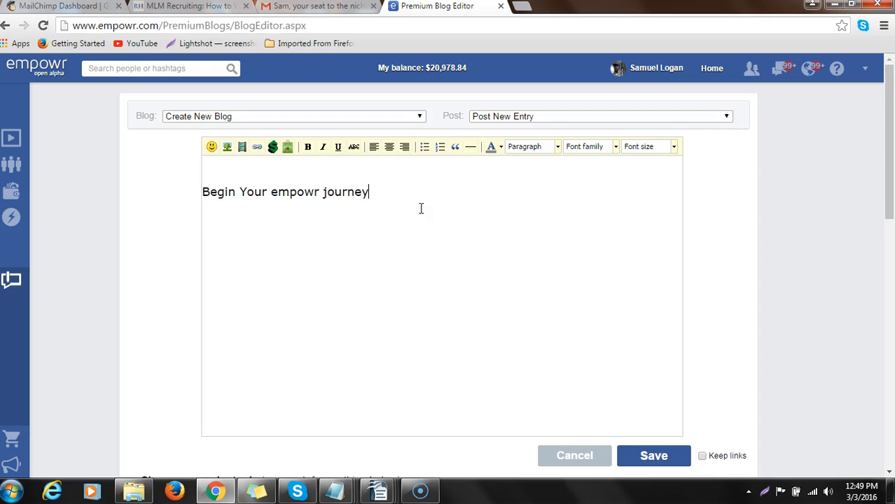
- Format the heading "Begin Your empowr journey" as bold, size 7 (36pt) and centered
left_click_drag(369, 192, 202, 194)
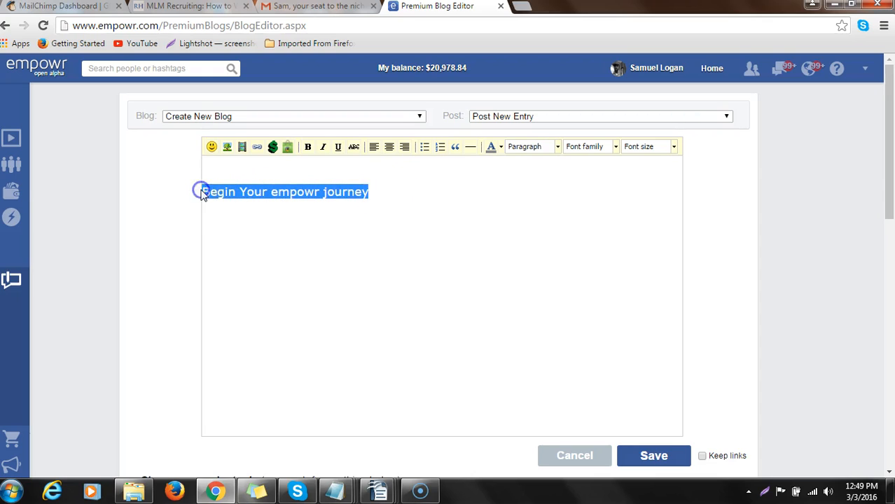
left_click(310, 148)
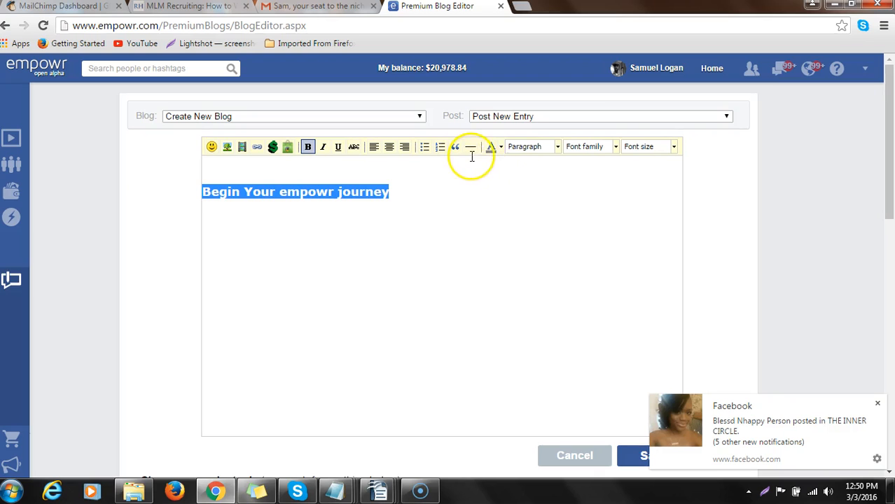
left_click(673, 148)
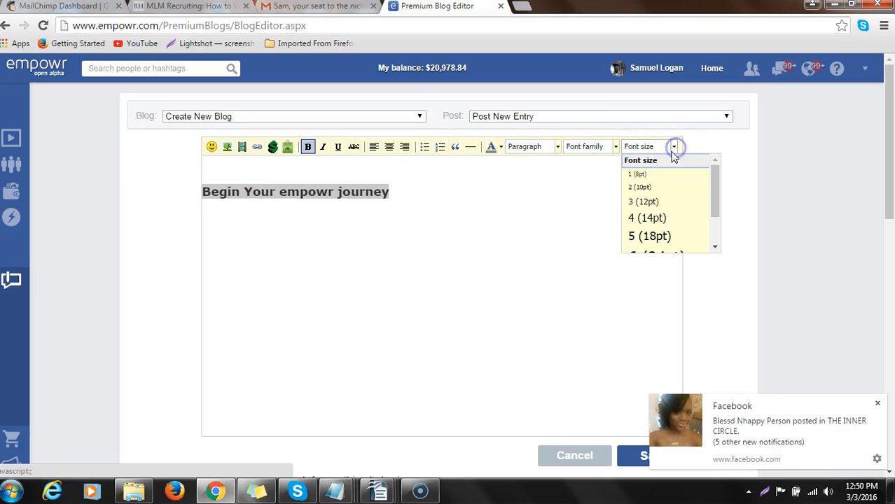
left_click_drag(712, 176, 711, 223)
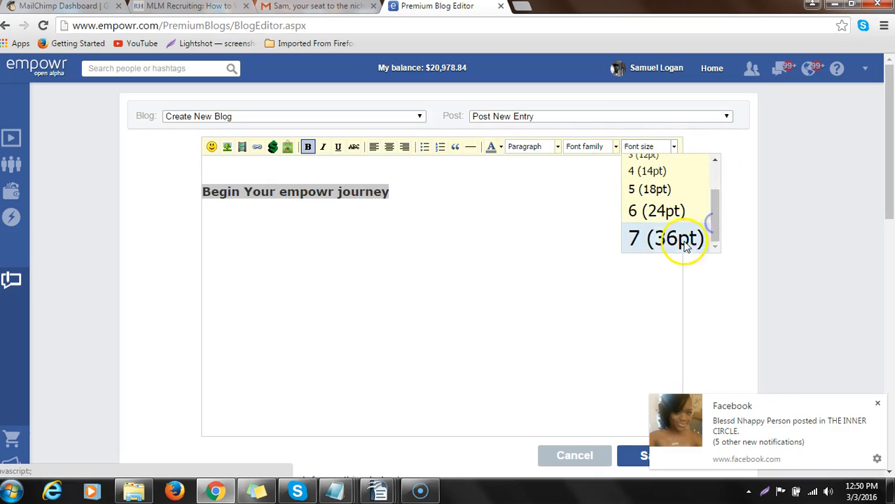
left_click(685, 240)
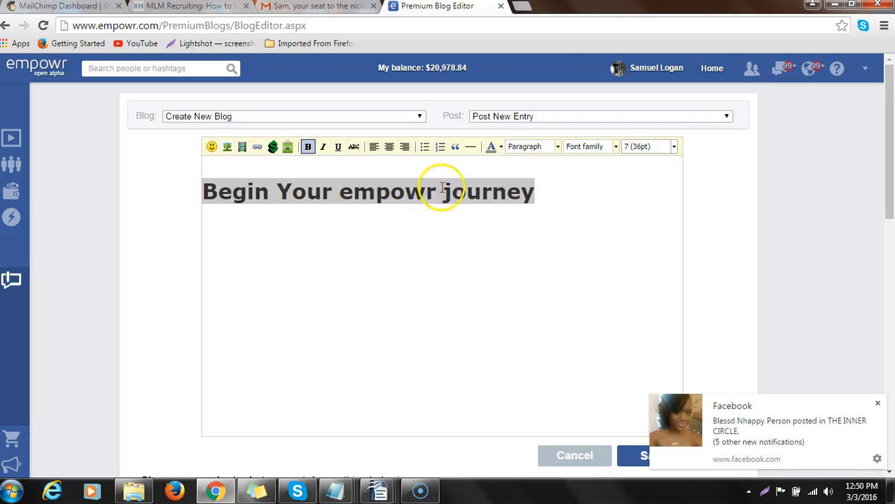
left_click(388, 148)
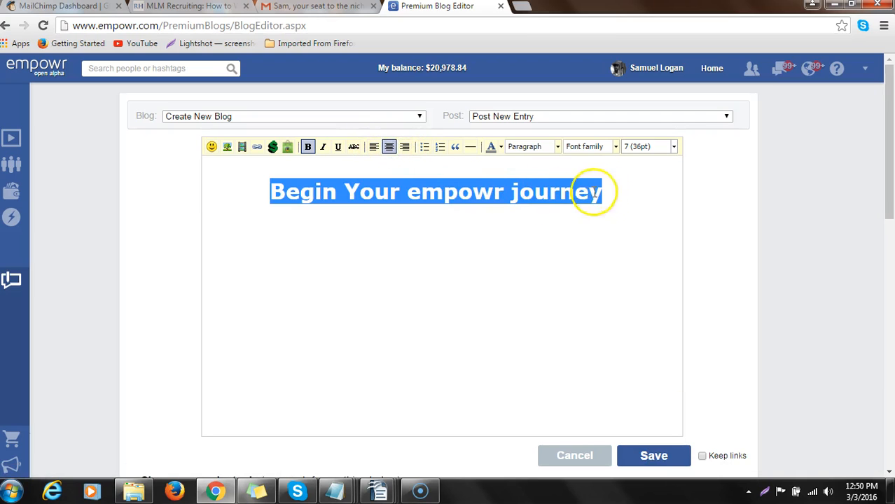
- Insert the sunglasses emoticon on its own line below the heading
left_click(619, 193)
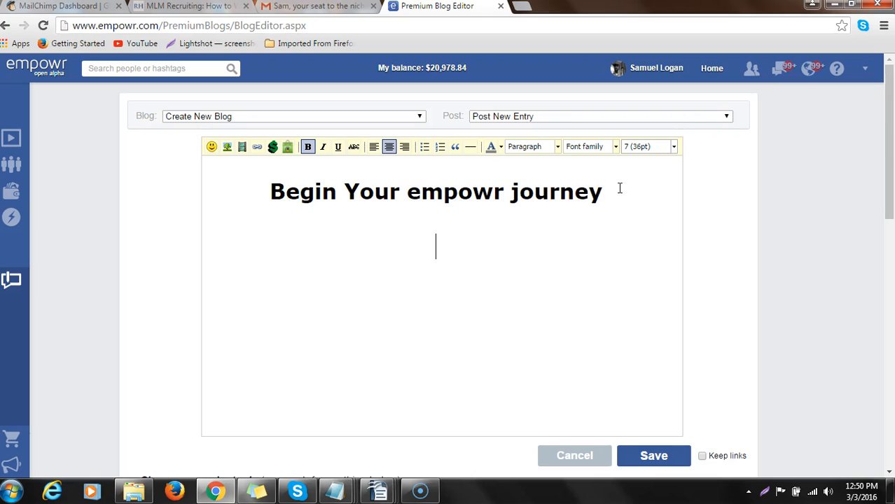
left_click(211, 148)
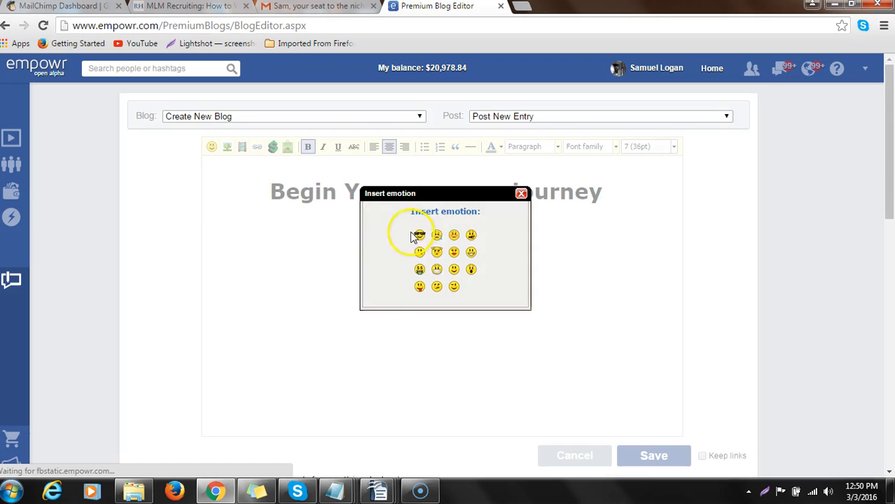
left_click(419, 235)
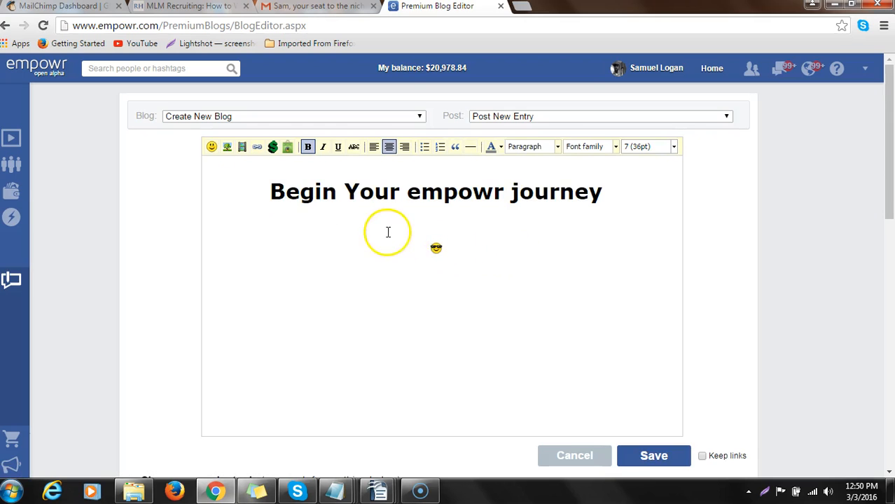
left_click(436, 248)
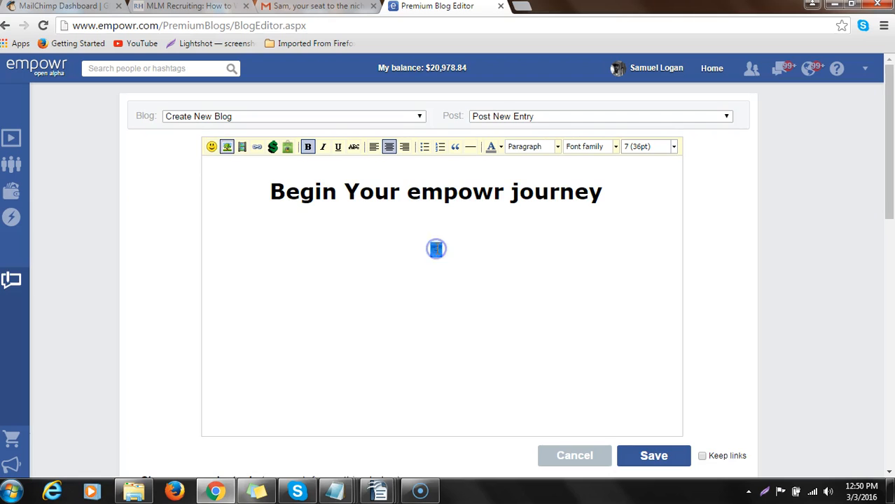
left_click(211, 146)
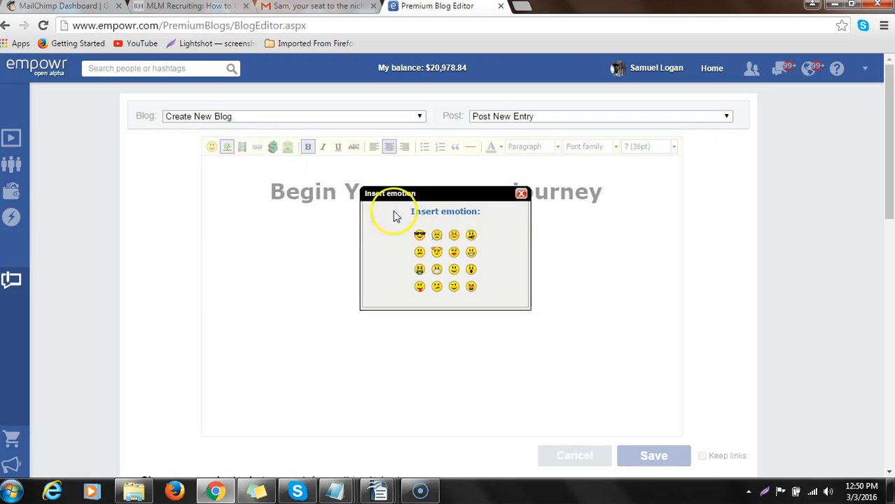
left_click(522, 194)
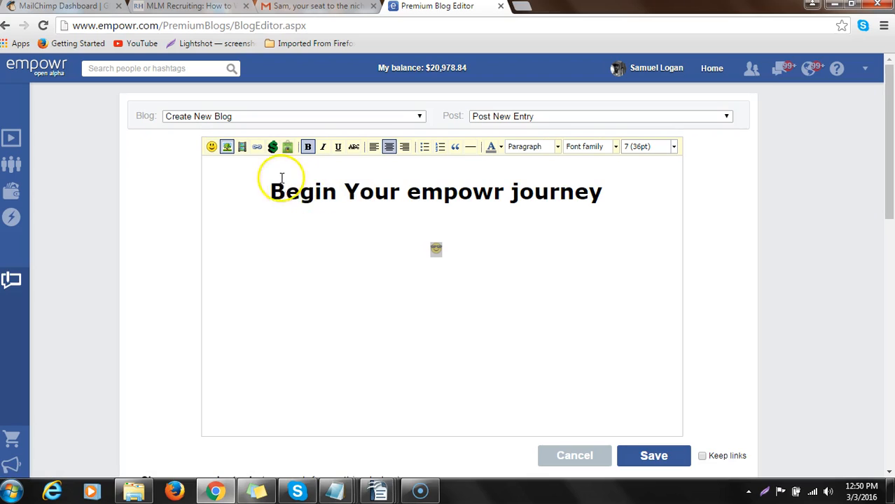
- Insert the image Business wish.jpg from the Empowr Blogs folder on a new line below the emoticon
left_click(454, 242)
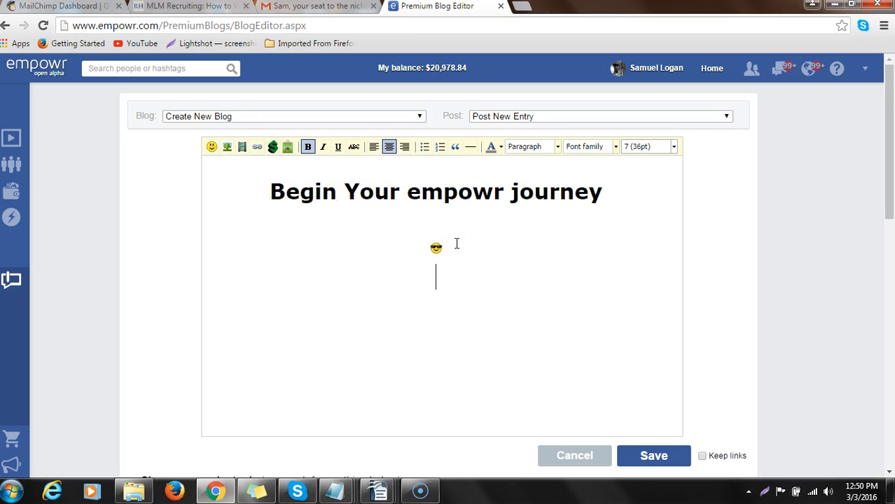
left_click(227, 147)
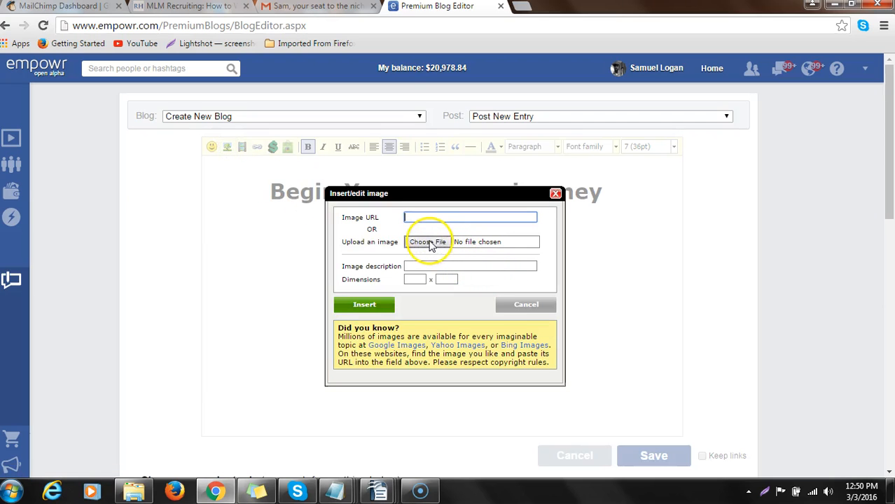
left_click(427, 243)
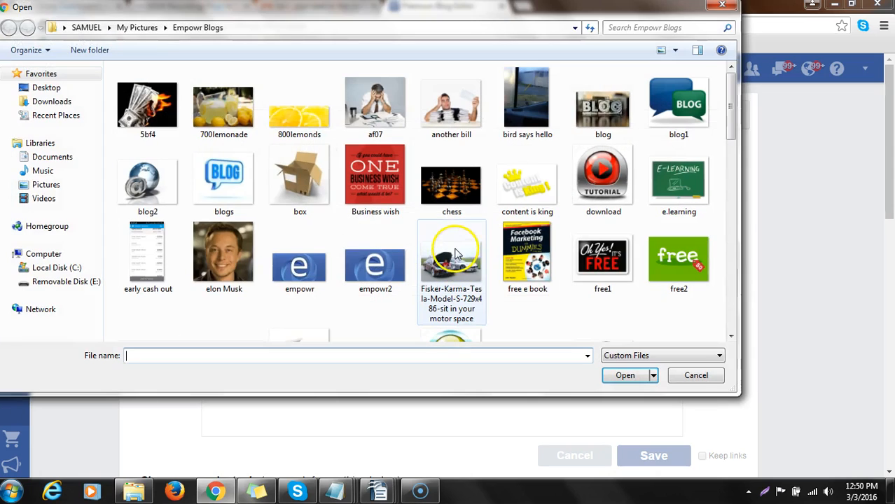
left_click(384, 201)
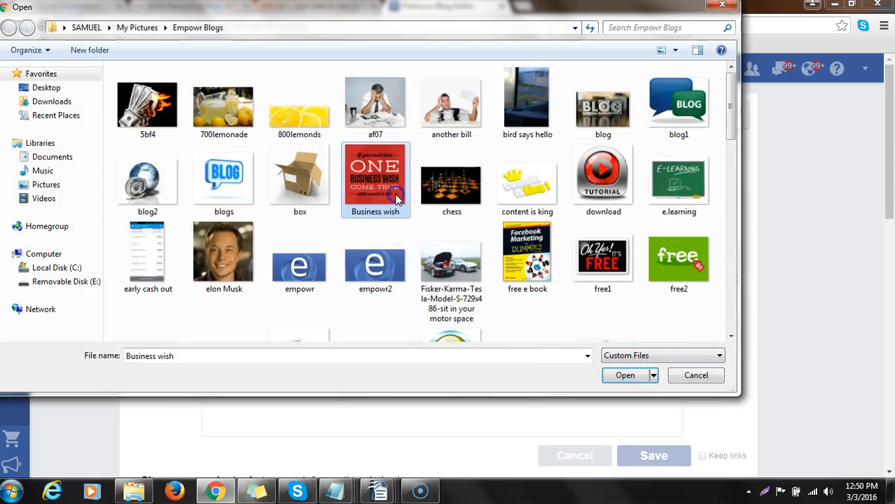
double_click(396, 198)
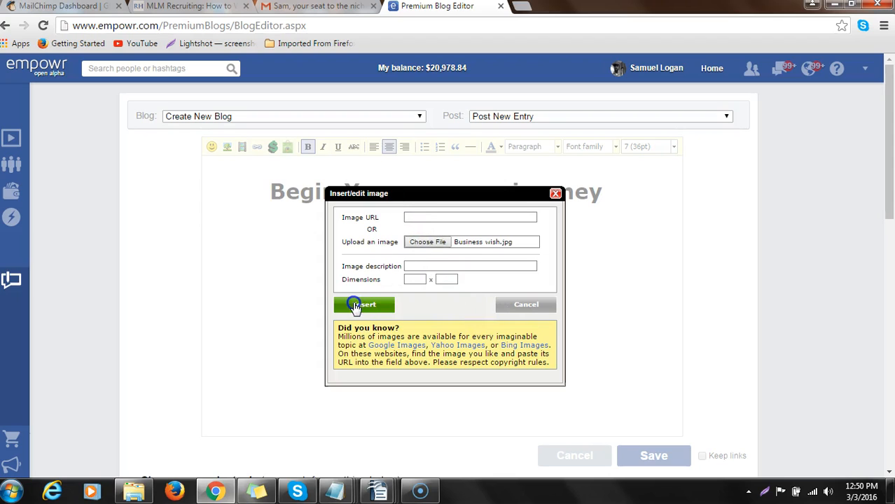
left_click(357, 306)
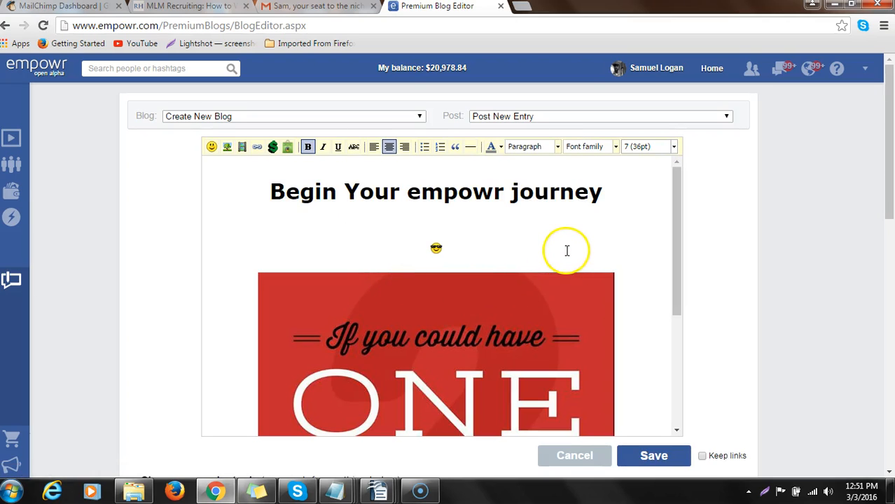
- Add a new blank line below the inserted image in the post
scroll(575, 251, "down", 3)
scroll(575, 251, "down", 1)
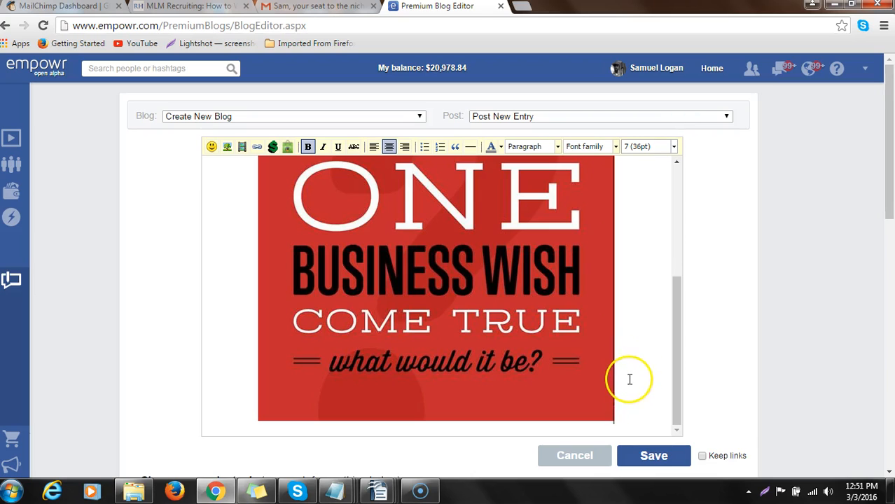
key("Return")
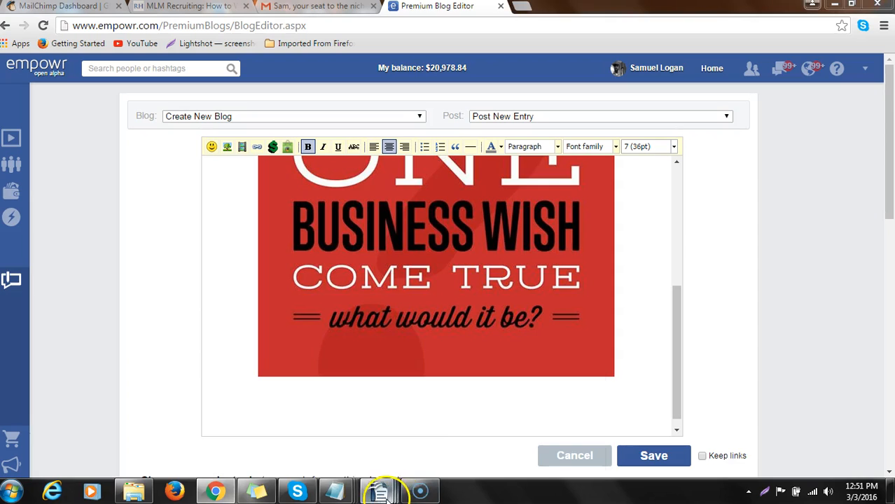
- Switch to AUTO POSTING QUOTES.odt in OpenOffice Writer and copy the last quote, which begins "Don't judge each day"
mouse_move(380, 492)
left_click(483, 427)
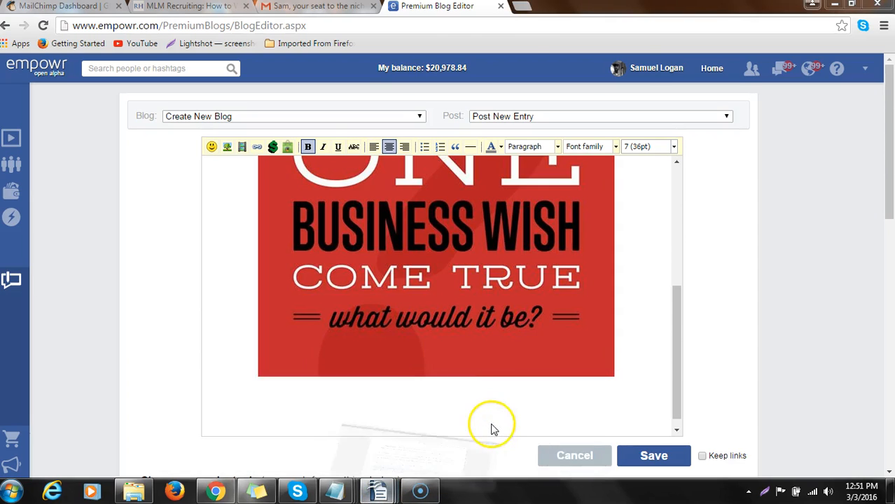
right_click(287, 354)
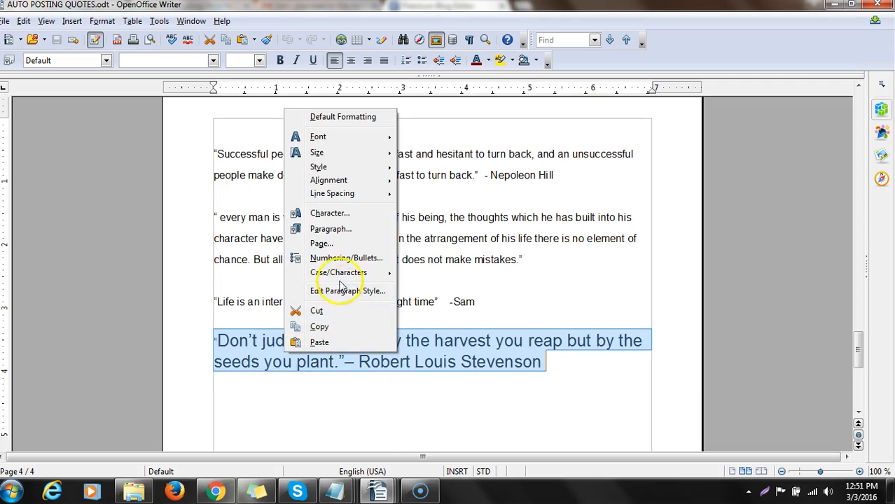
left_click(340, 326)
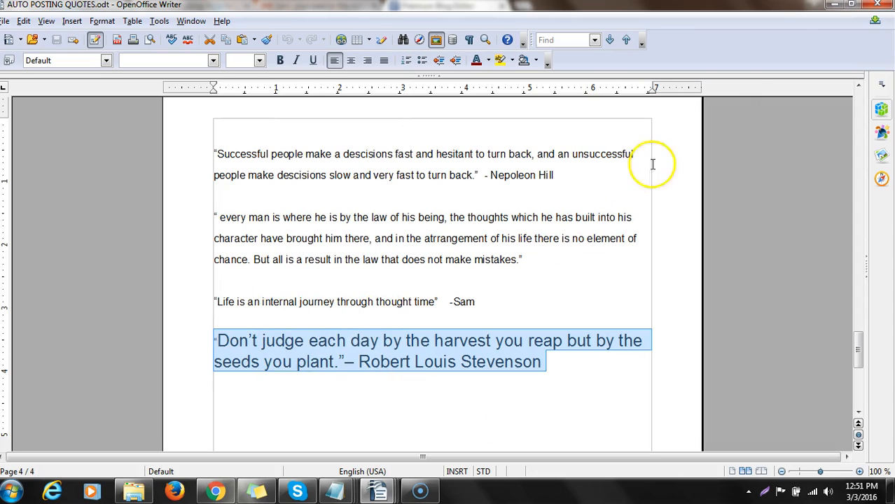
- Switch back to the empowr blog editor in Chrome and paste the copied quote below the inserted image
left_click(834, 4)
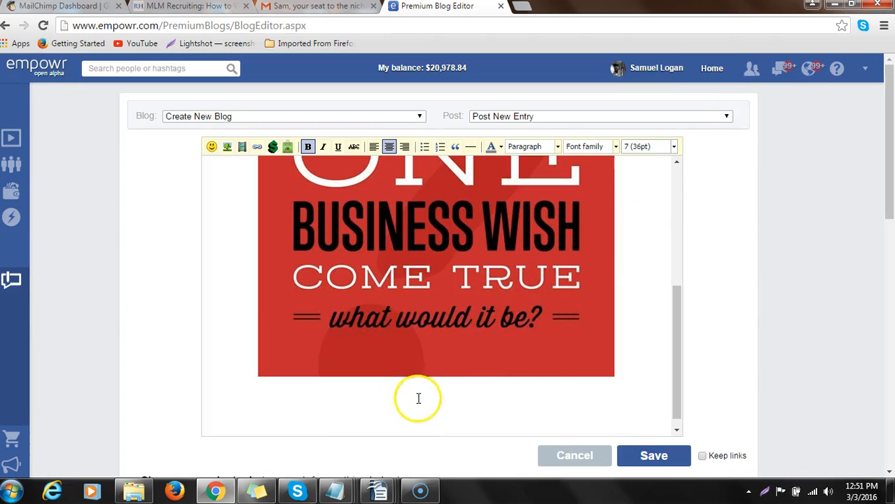
right_click(433, 414)
left_click(488, 309)
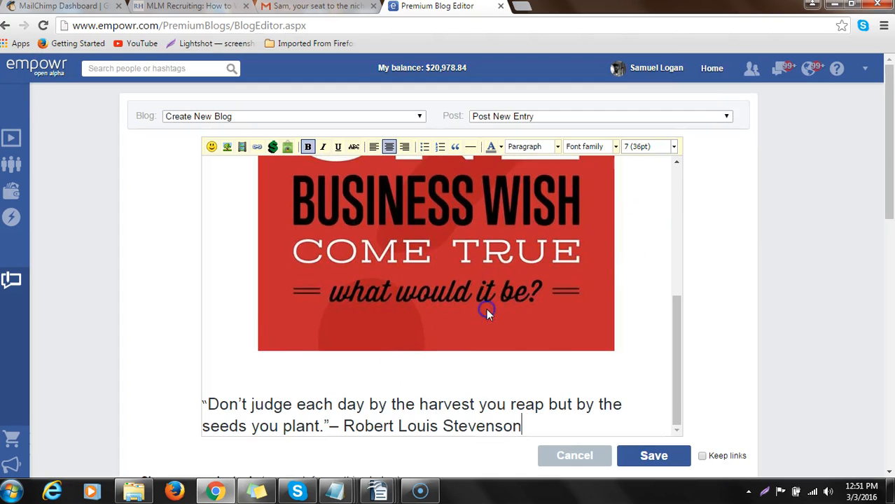
- Start saving the blog post and give it the title "My empowr"
scroll(604, 371, "down", 1)
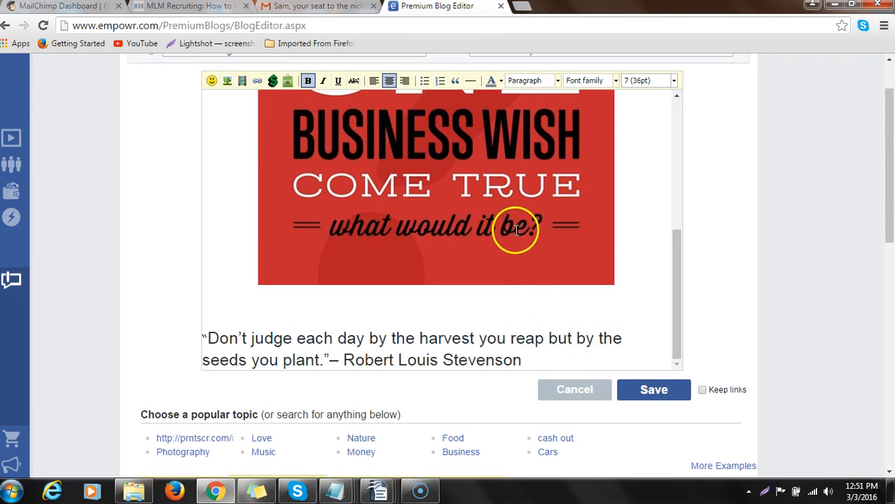
scroll(517, 245, "up", 3)
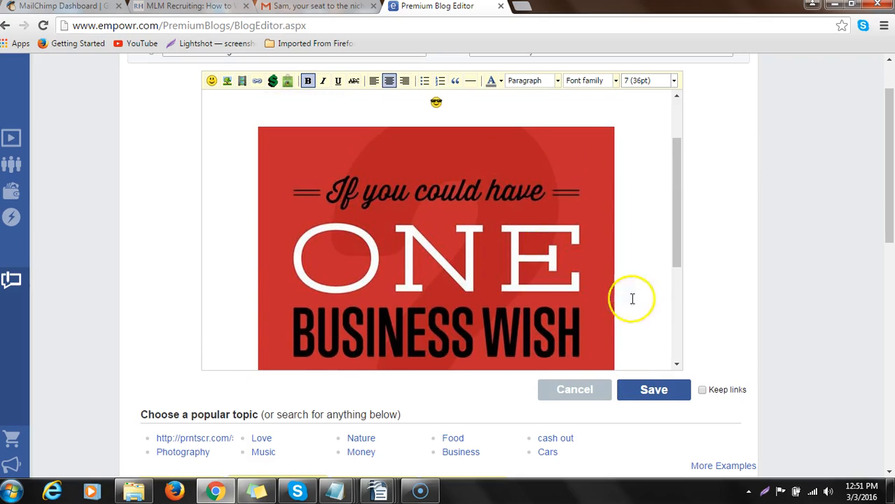
left_click(653, 397)
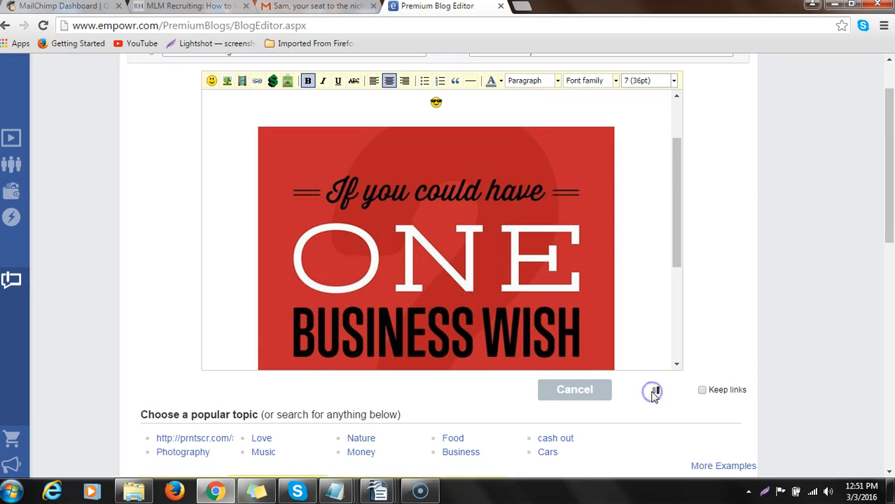
left_click(665, 334)
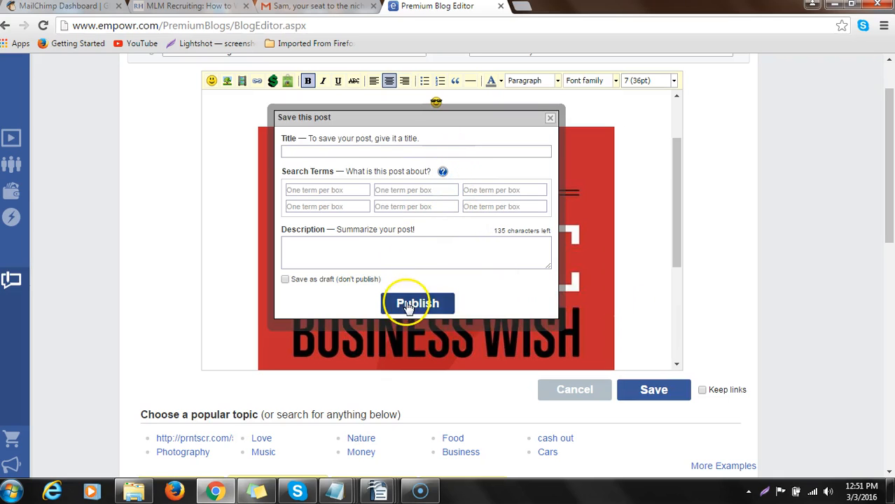
left_click(380, 153)
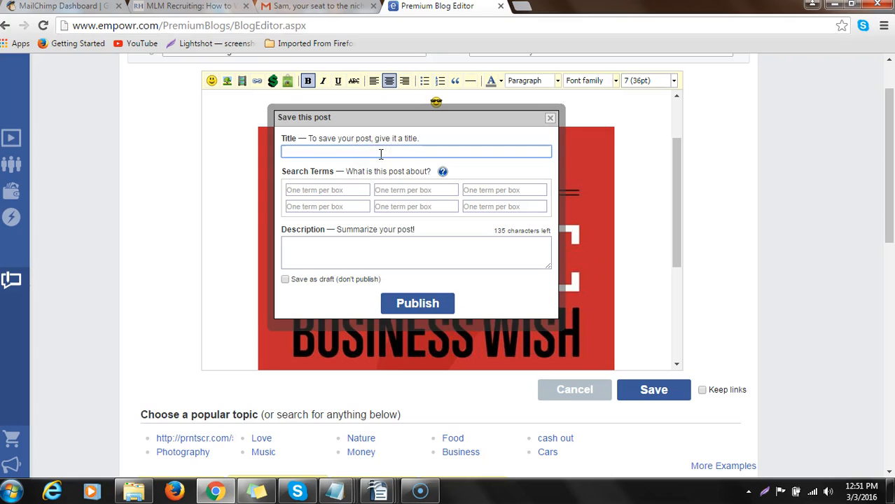
type("My empowe")
key("BackSpace")
type("r")
- Add the search terms skill, empowr, business and tutorial to the post, one per box
left_click(356, 190)
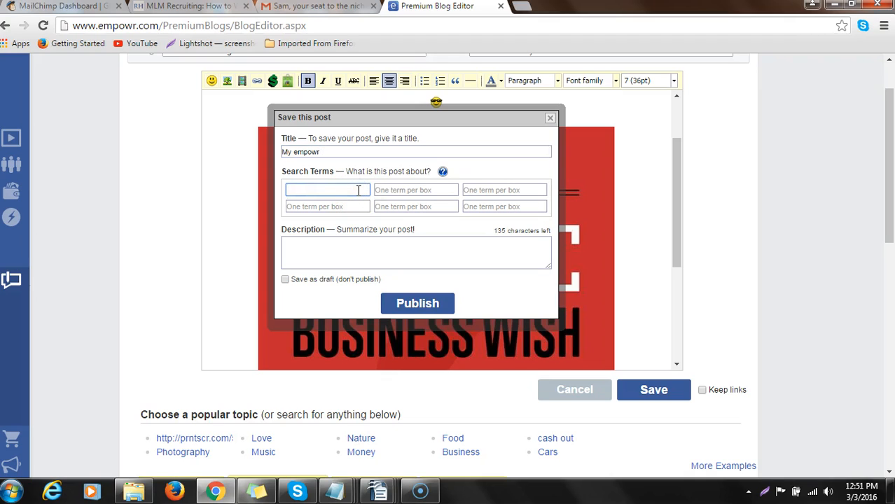
type("skill")
key("Tab")
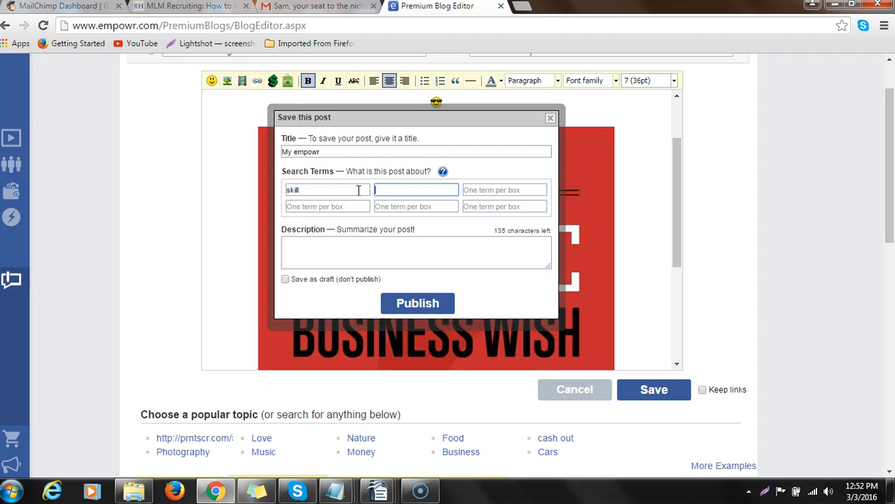
type("e")
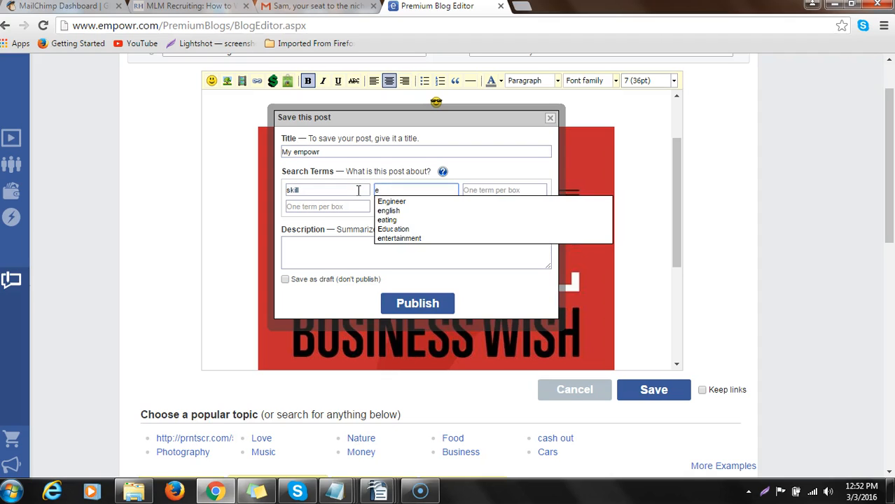
type("mpowr")
key("Tab")
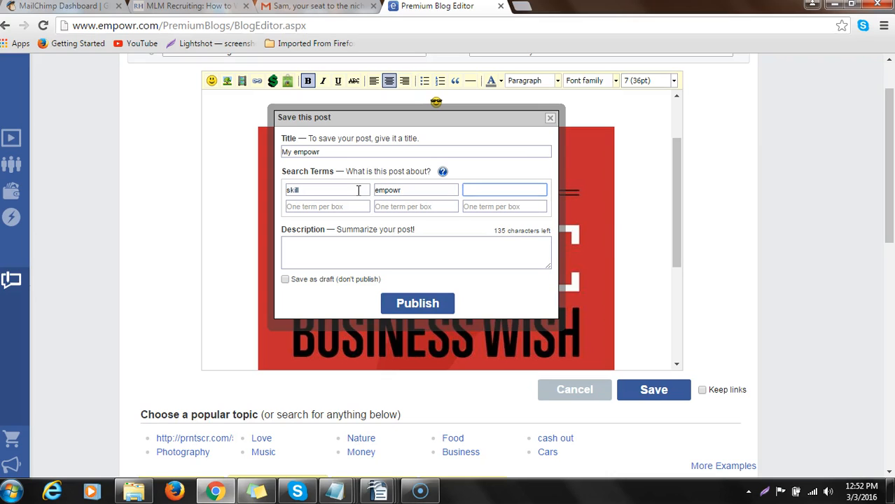
type("business")
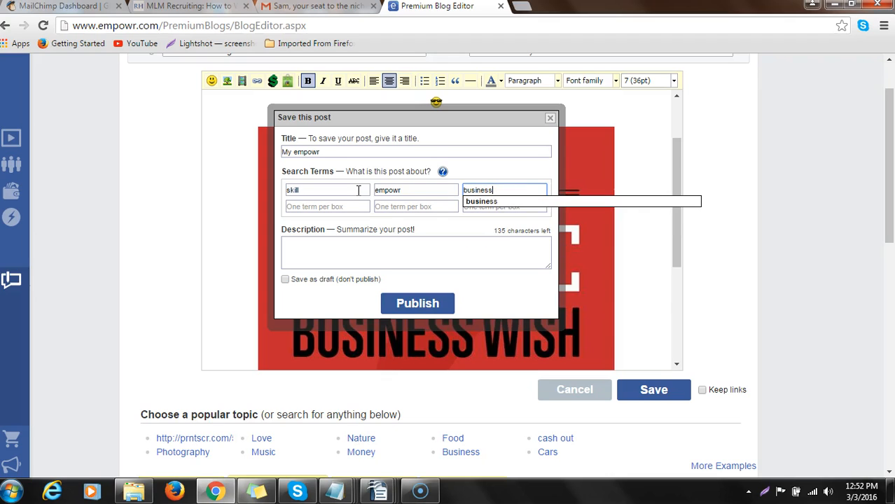
key("Tab")
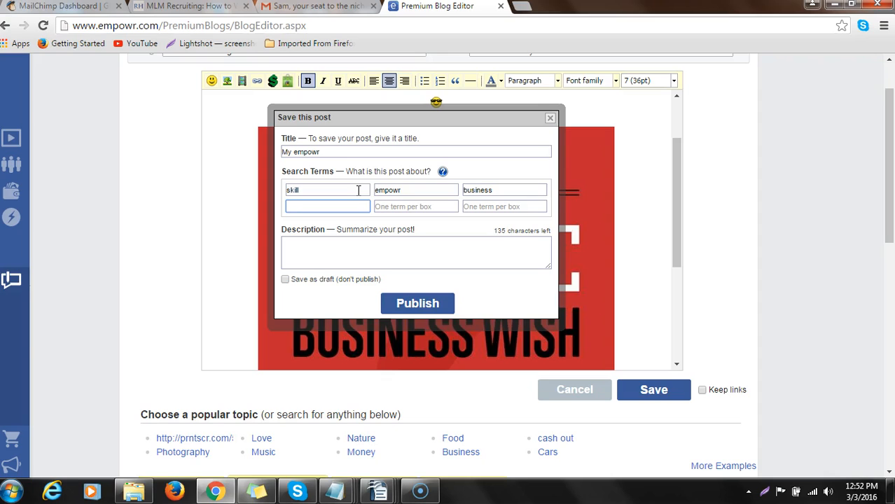
type("tut")
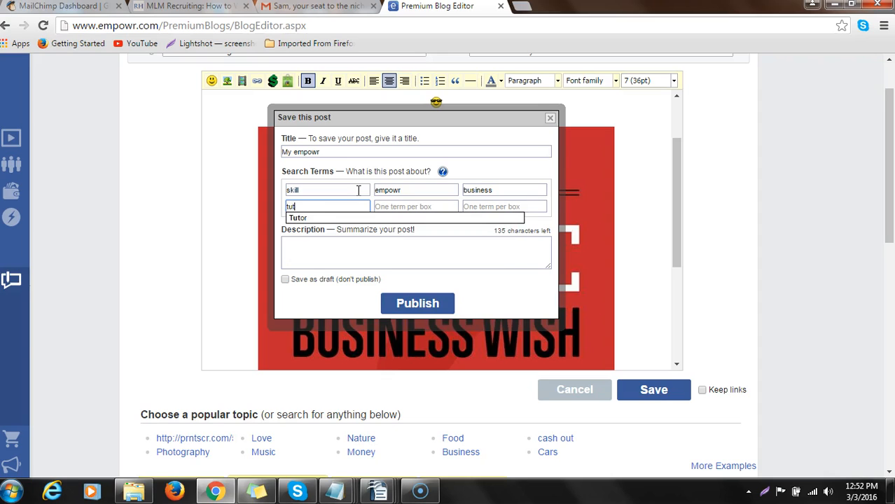
type("orial")
key("Tab")
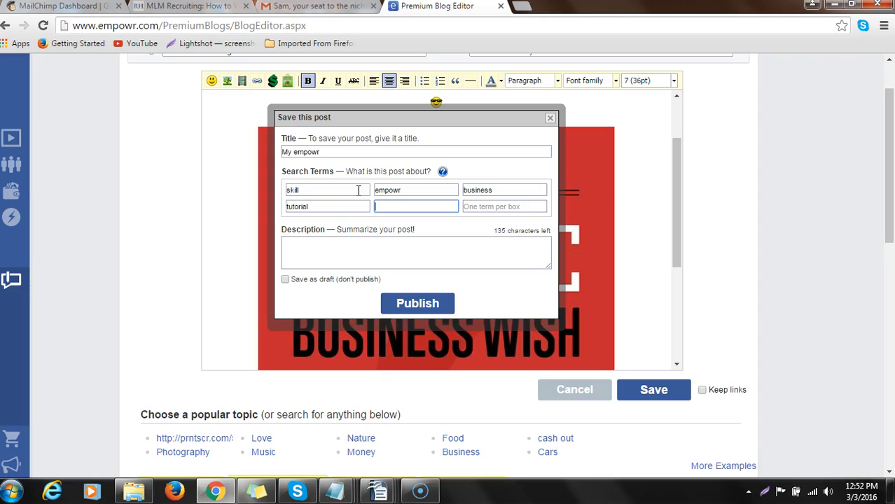
- Enter "would you like no how i journey" as the post's description
left_click(359, 245)
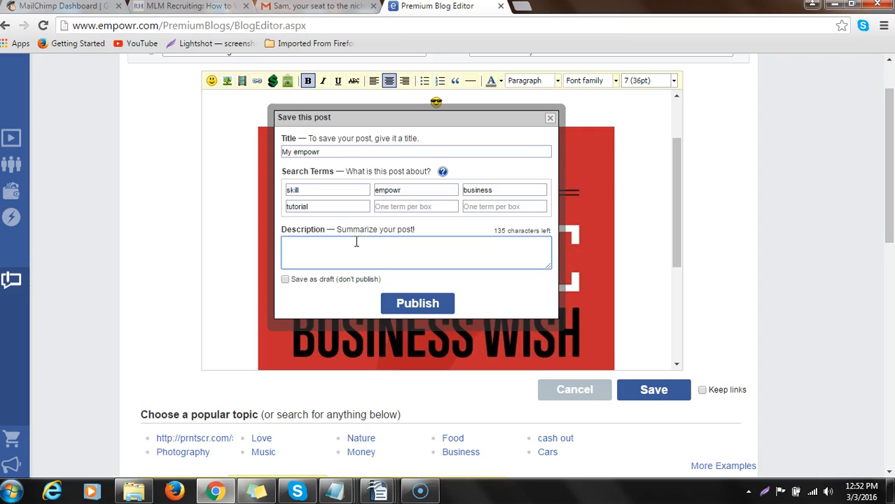
type("would you like no how i journey")
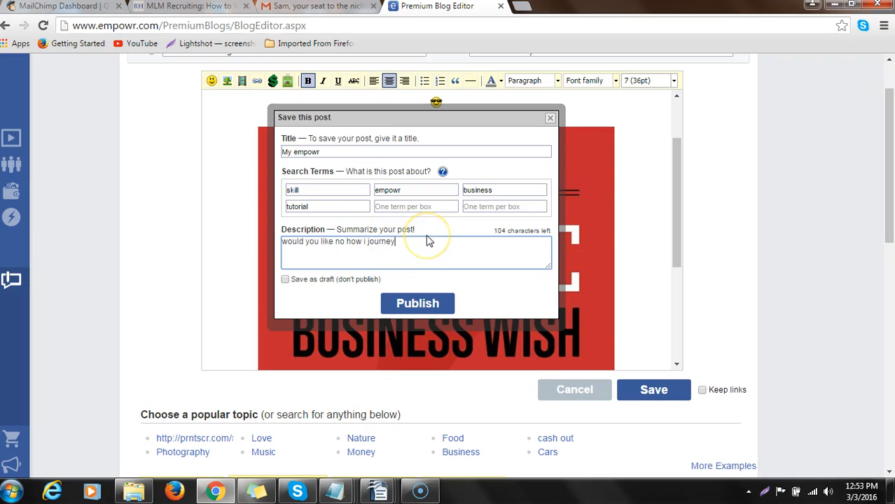
- Set the post to be kept as an unpublished draft and save it
left_click(285, 280)
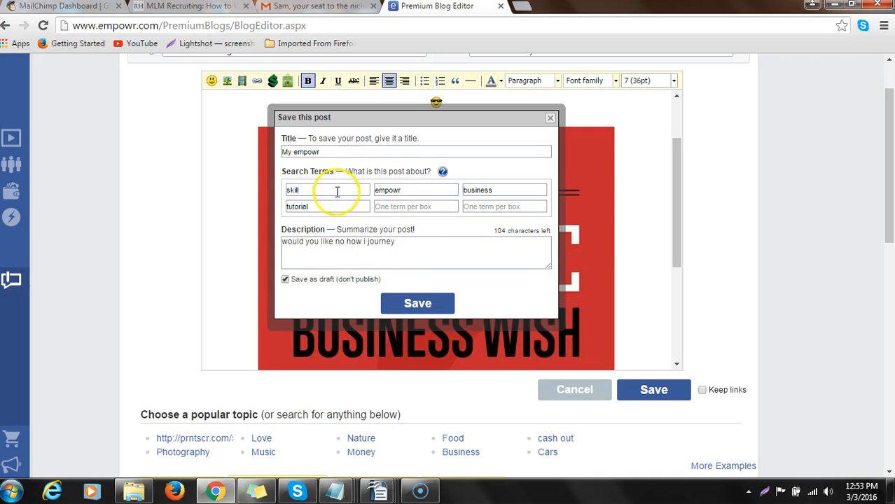
left_click(418, 304)
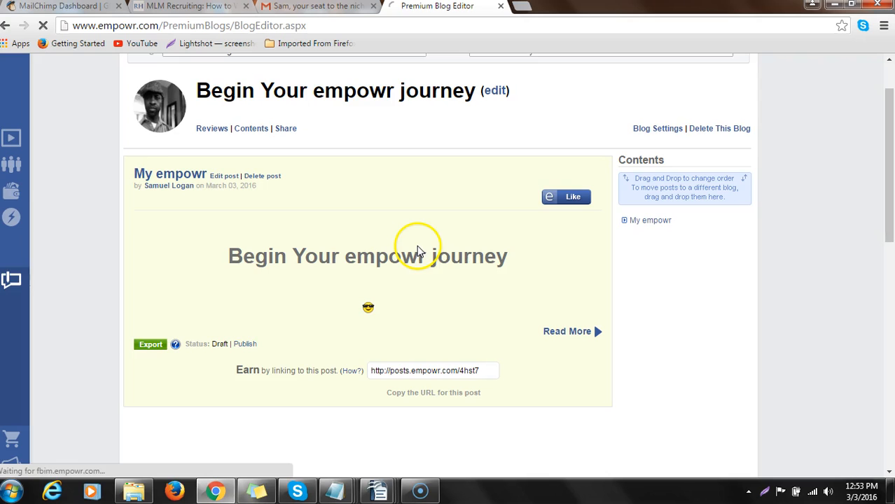
scroll(448, 242, "up", 2)
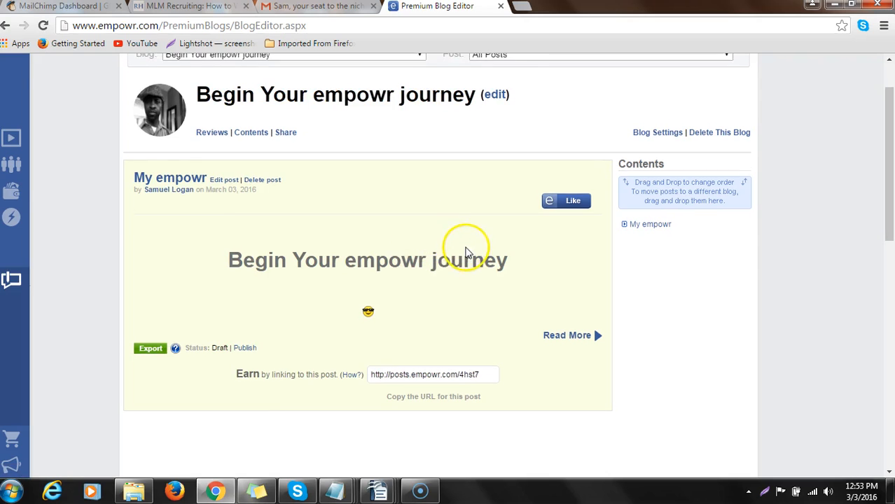